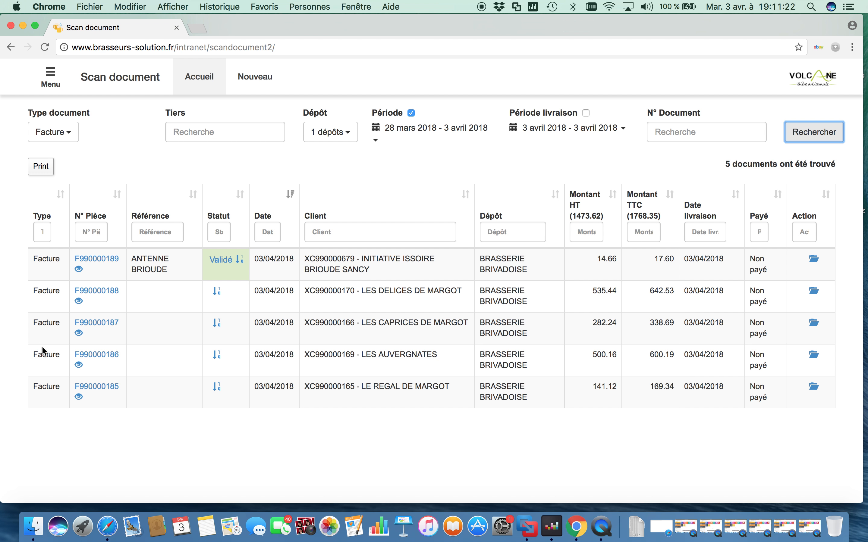
# Open the Comptabilité module from the intranet home page
pyautogui.click(52, 78)
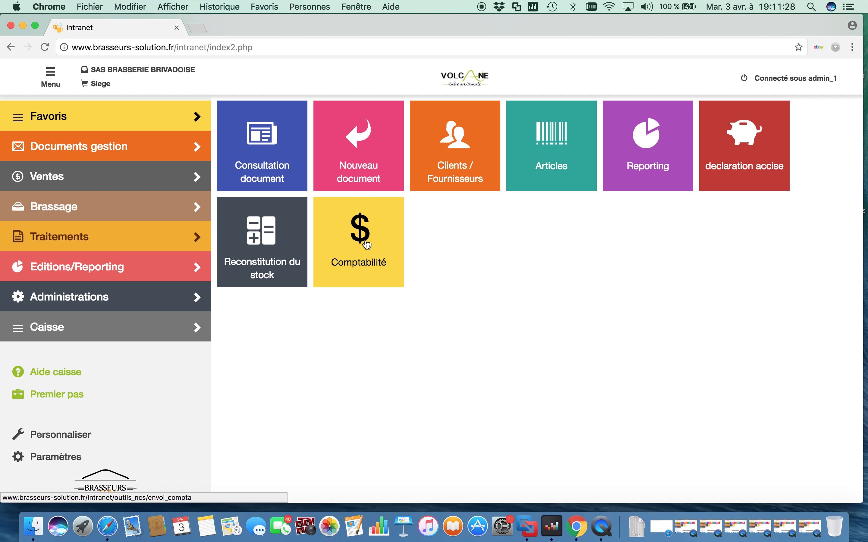
pyautogui.click(366, 247)
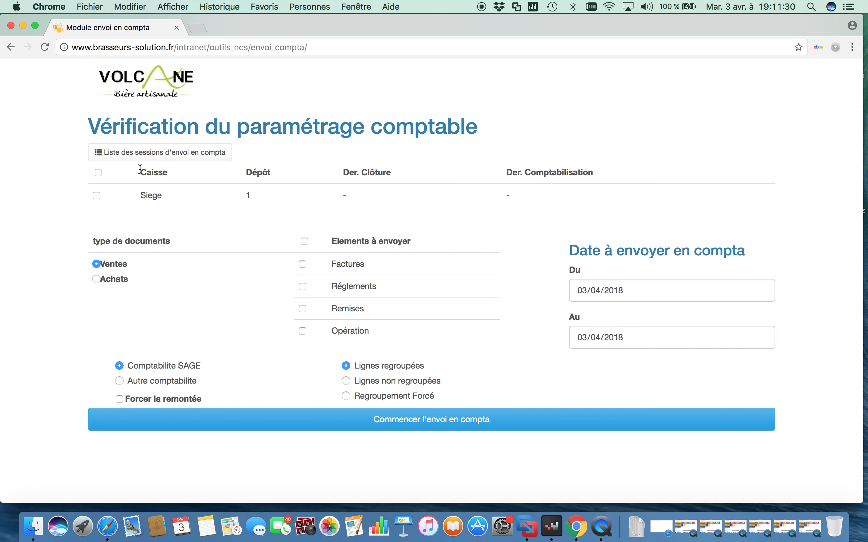
# Select all registers and Factures as the element to send, keeping Ventes as the document type
pyautogui.click(98, 172)
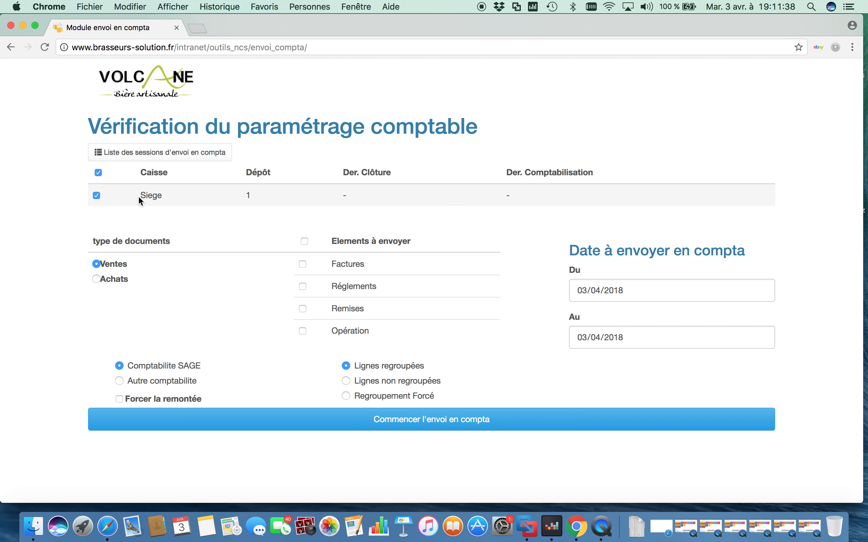
pyautogui.click(303, 265)
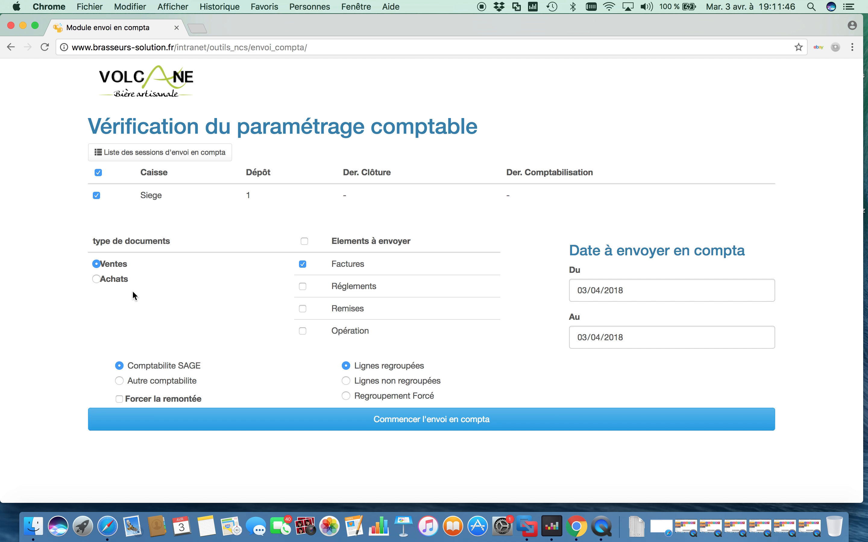
pyautogui.click(96, 280)
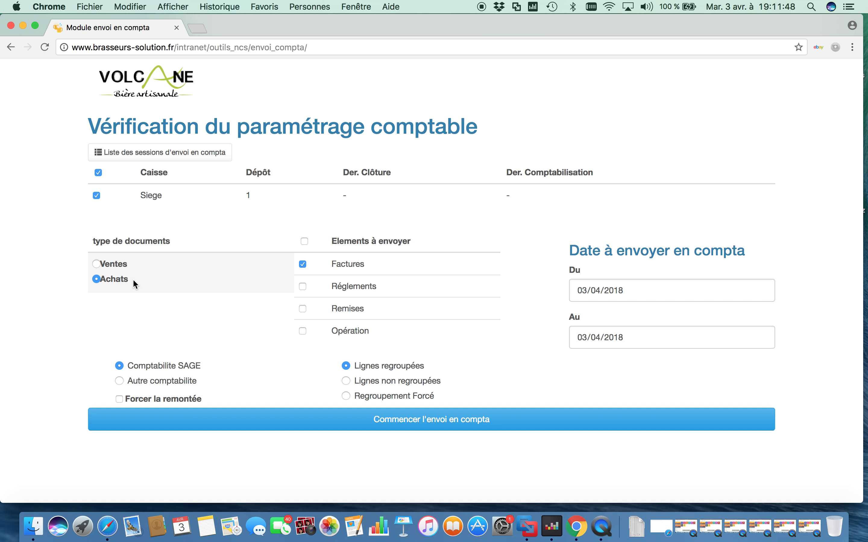
pyautogui.click(97, 264)
# Set the start date to 01/04/2018, choose Autre comptabilite with Lignes non regroupées, and start the accounting transfer
pyautogui.click(581, 291)
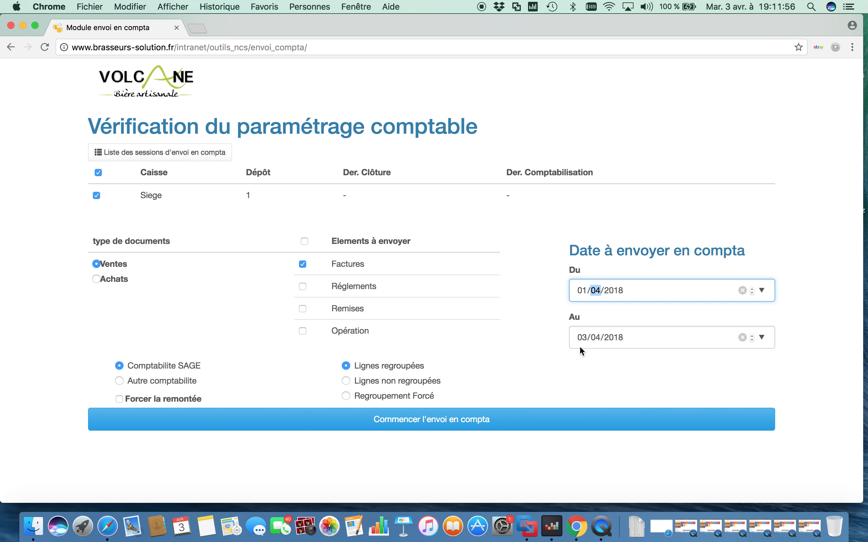
pyautogui.click(119, 381)
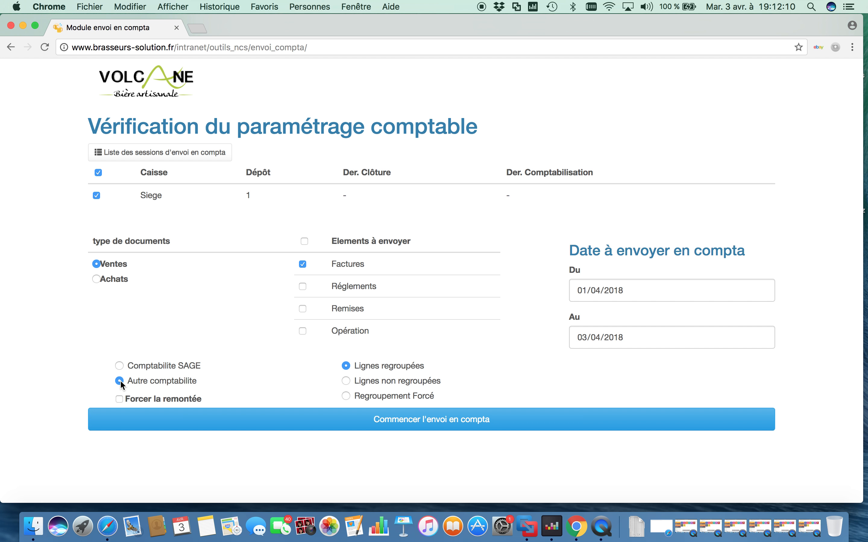
pyautogui.click(345, 380)
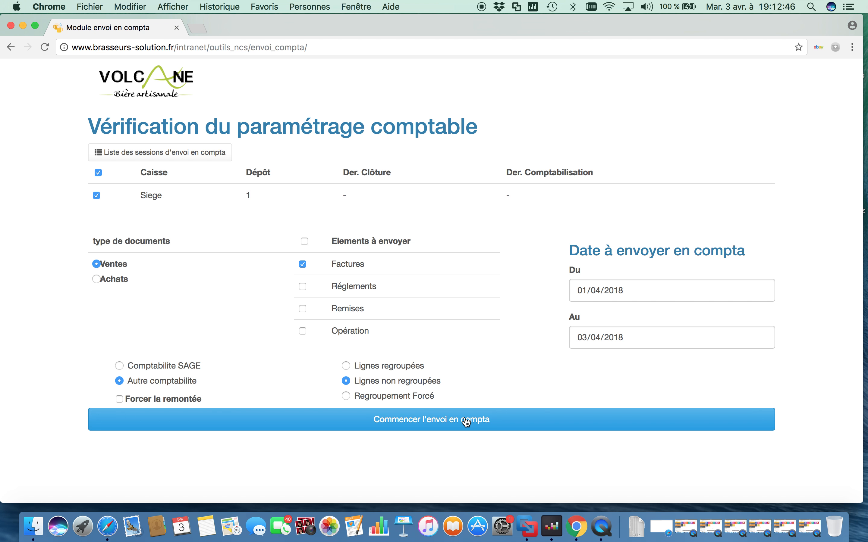
pyautogui.click(467, 422)
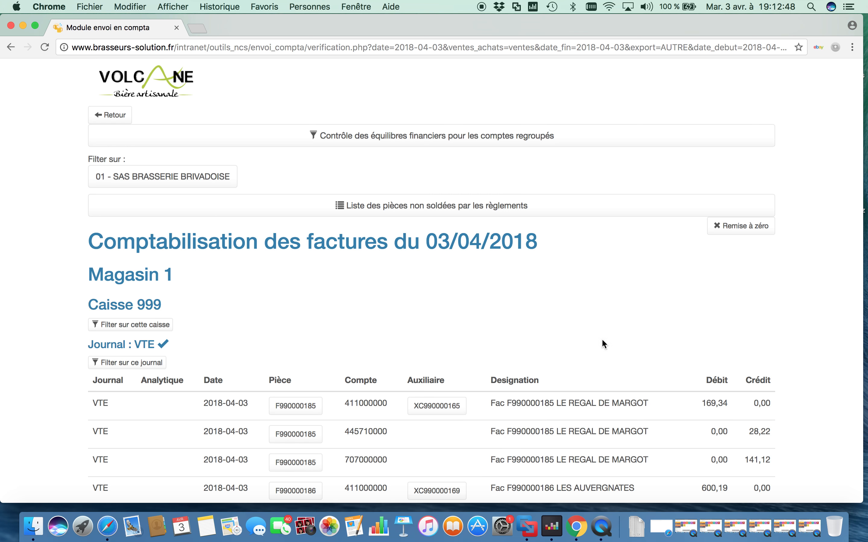
# Review the debit and credit entries prepared for the 03/04/2018 invoices and reset the prepared transfer
pyautogui.scroll(-5, 703, 284)
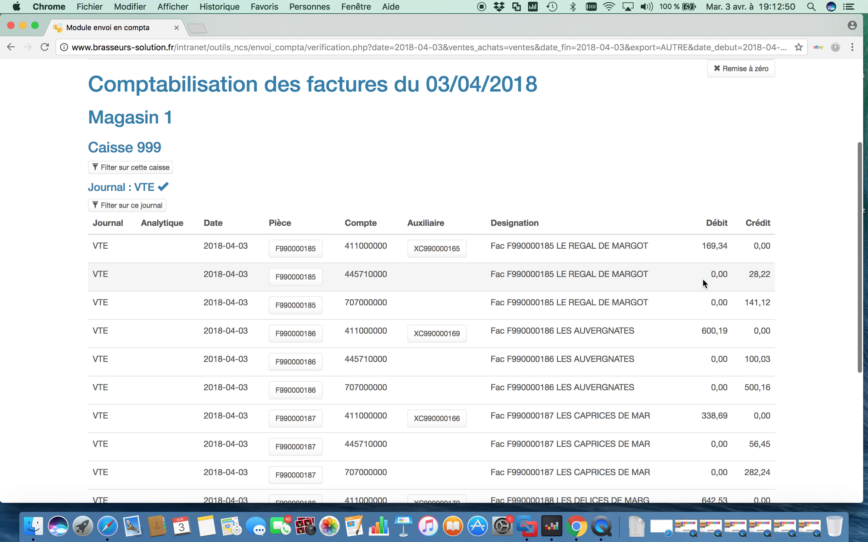
pyautogui.scroll(-8, 703, 284)
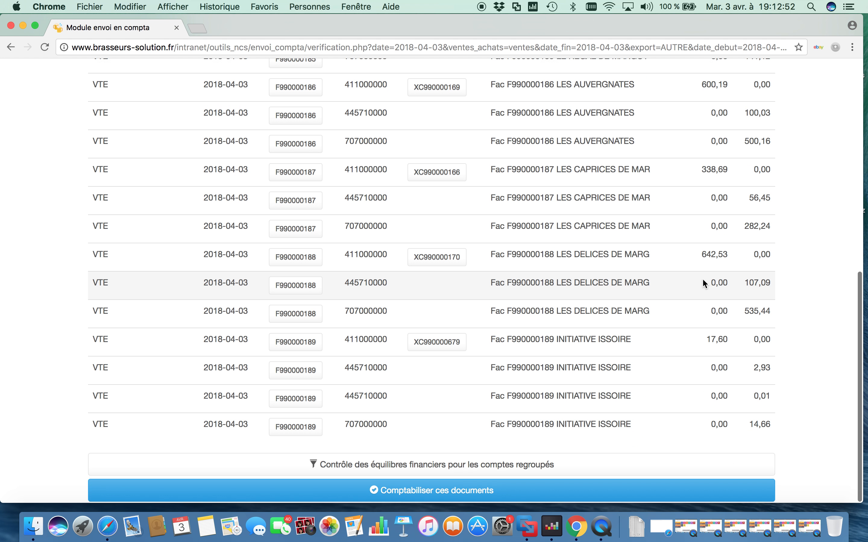
pyautogui.scroll(5, 703, 282)
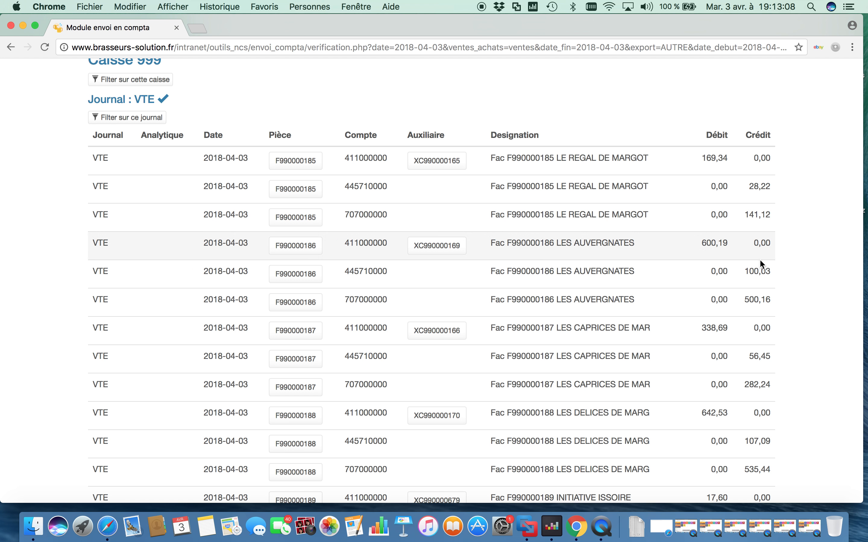
pyautogui.scroll(-2, 806, 337)
pyautogui.scroll(-3, 807, 339)
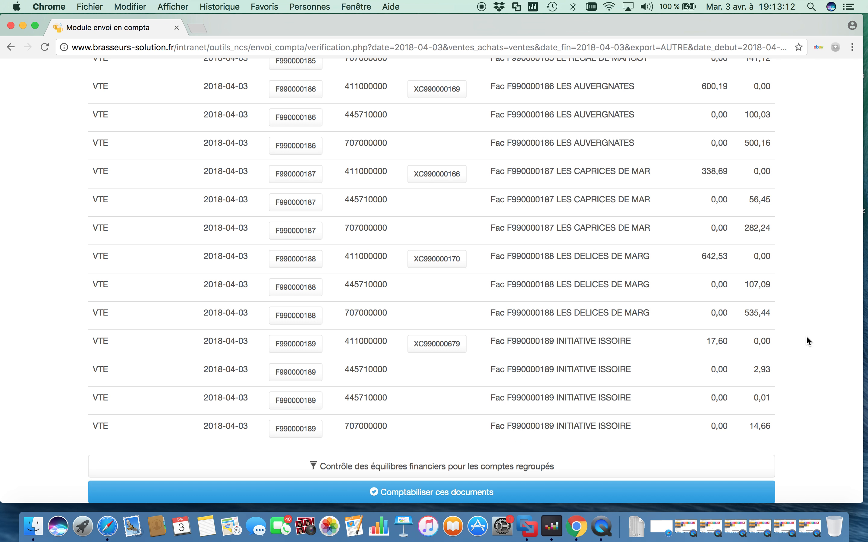
pyautogui.scroll(-1, 806, 337)
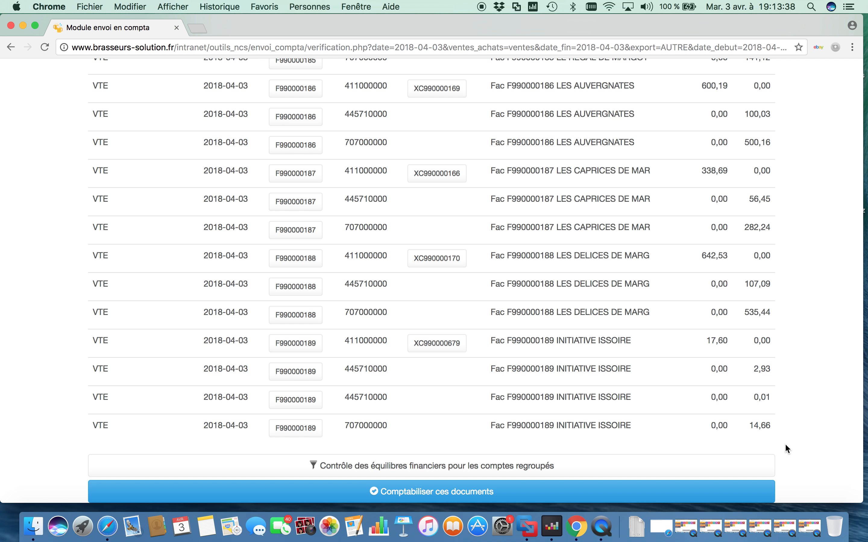
pyautogui.scroll(15, 785, 443)
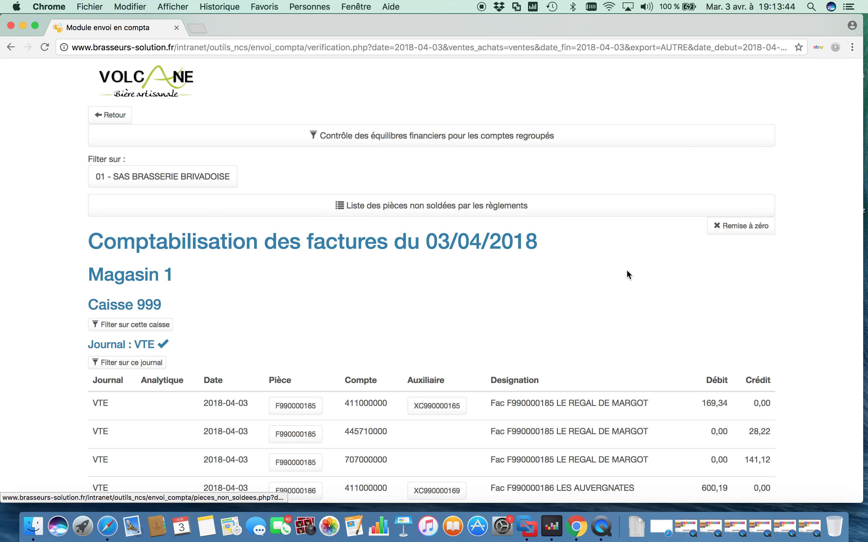
pyautogui.click(737, 230)
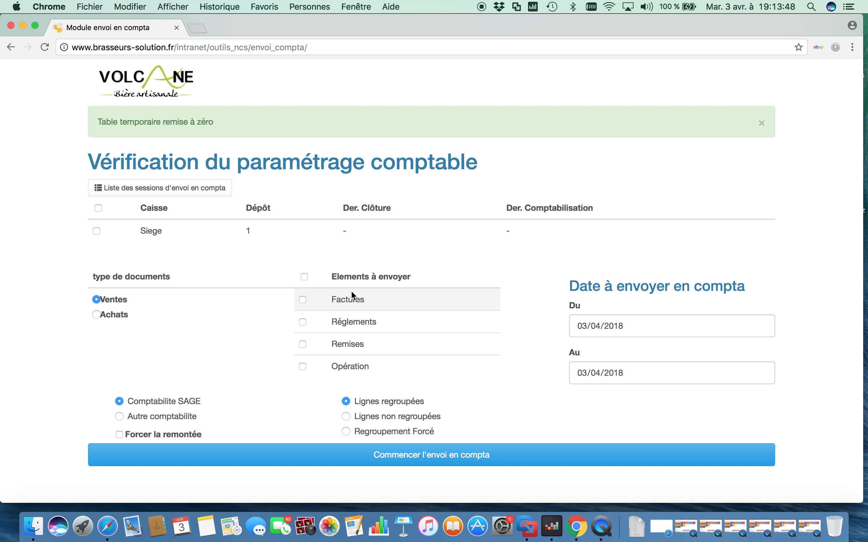
# Set the period to send to accounting from 01/03/2018 to 10/03/2018
pyautogui.click(581, 327)
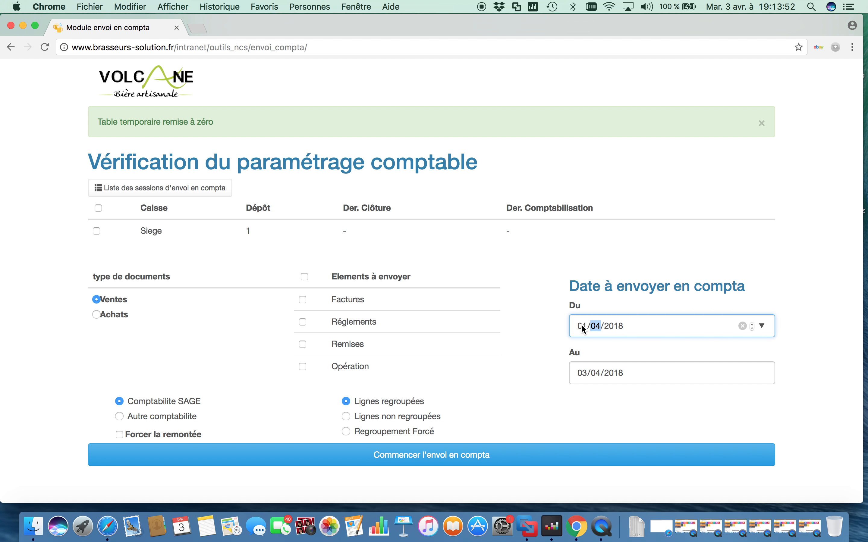
pyautogui.write('03')
pyautogui.press('Tab')
pyautogui.write('10')
pyautogui.press('Right')
pyautogui.press('Left')
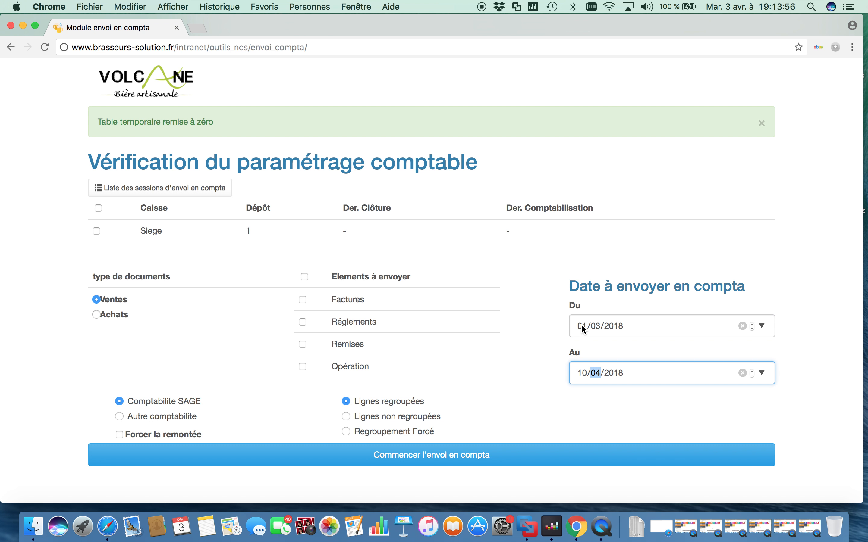
pyautogui.write('03')
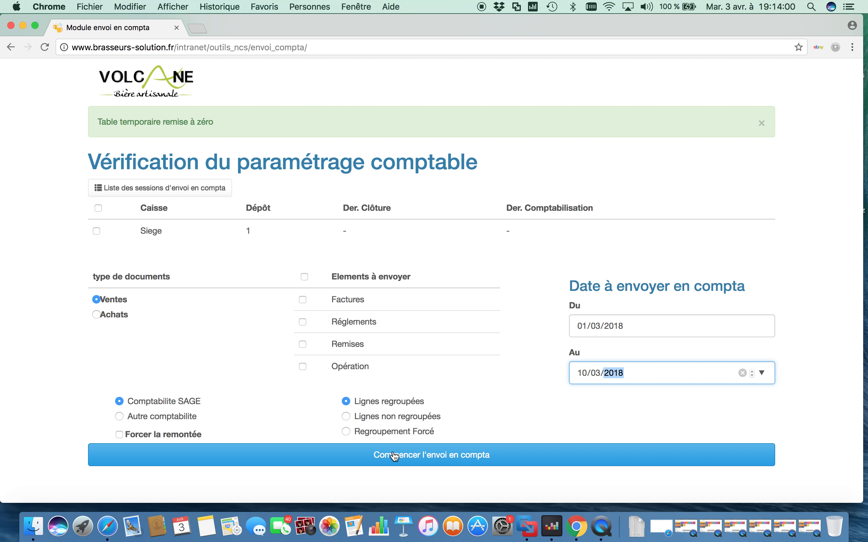
# Try to start the accounting transfer of Factures for all registers
pyautogui.click(303, 301)
pyautogui.click(99, 208)
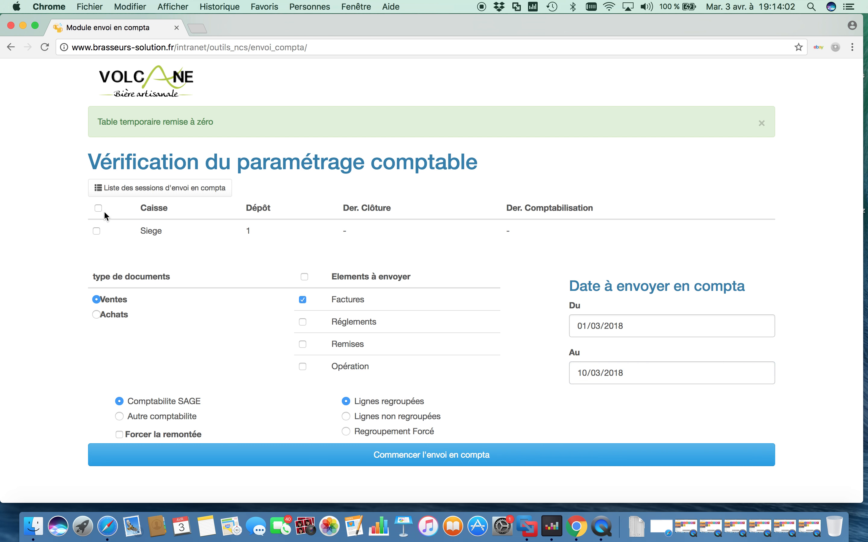
pyautogui.click(434, 456)
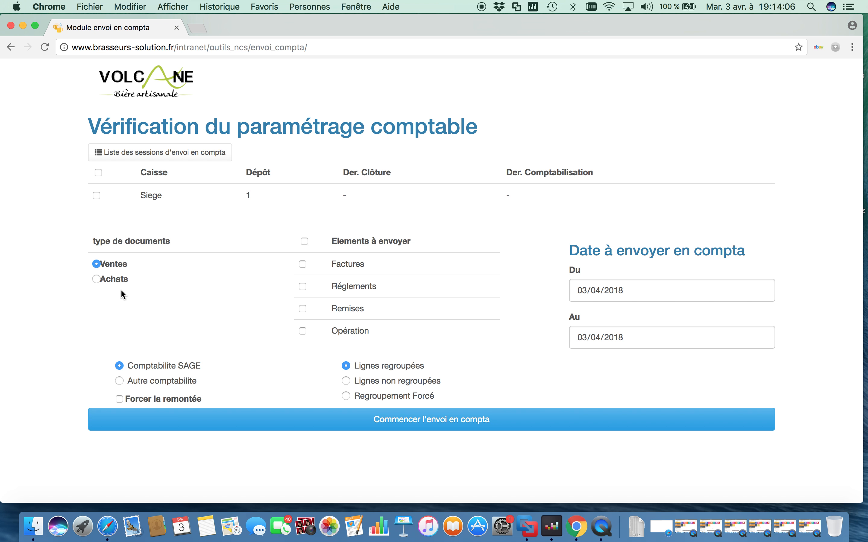
# Enable Forcer la remontée and select Factures for all registers
pyautogui.click(119, 399)
pyautogui.click(305, 264)
# Set the period from 01/03/2018 to 10/03/2018, choose Lignes non regroupées, and start the accounting transfer
pyautogui.click(580, 292)
pyautogui.write('01/')
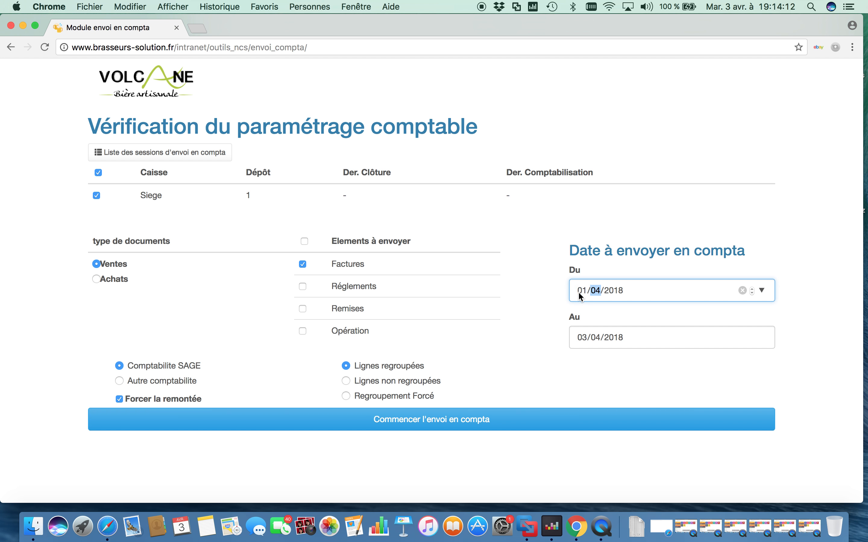
pyautogui.write('03')
pyautogui.press('Tab')
pyautogui.write('10/03')
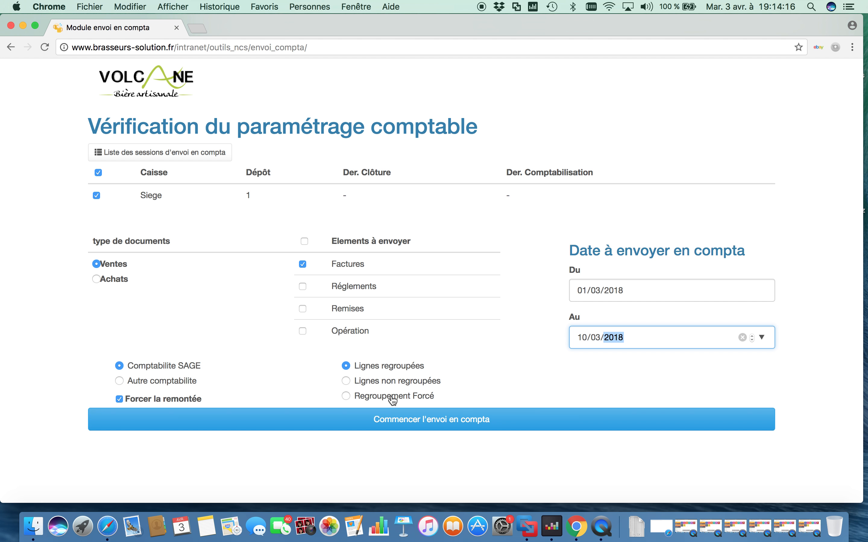
pyautogui.click(362, 383)
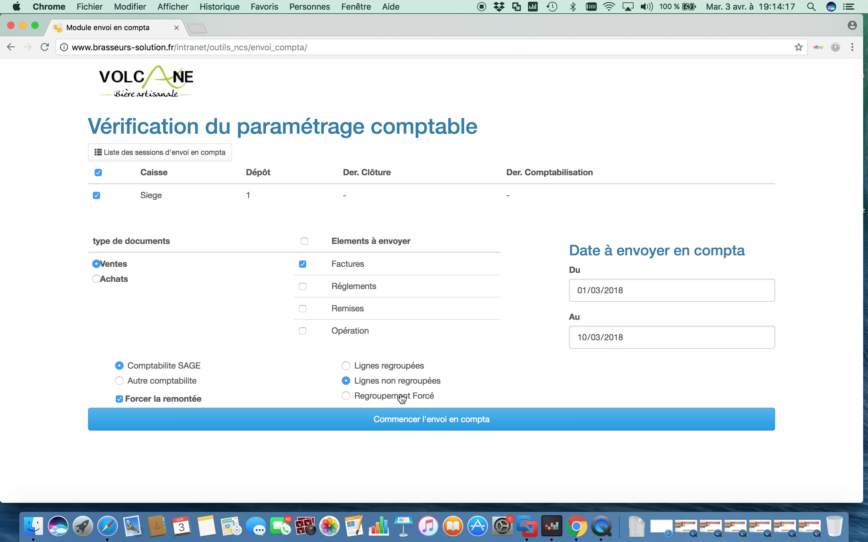
pyautogui.click(447, 422)
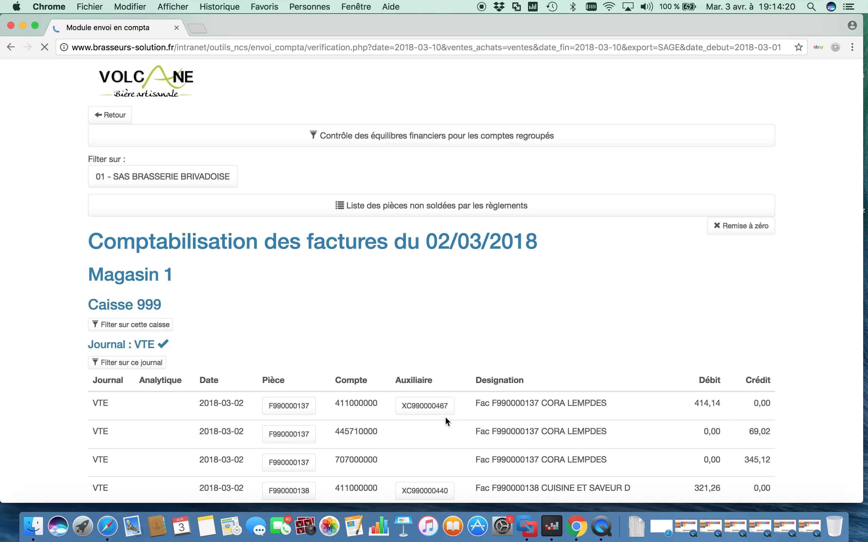
# Review the prepared sales journal entries for the March invoices and post these documents to accounting
pyautogui.scroll(-5, 447, 421)
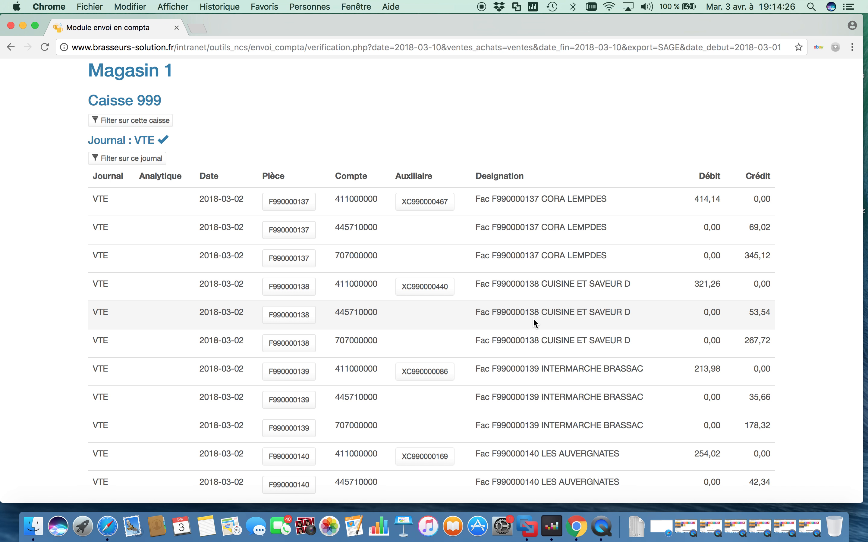
pyautogui.scroll(-13, 534, 323)
pyautogui.scroll(-15, 534, 319)
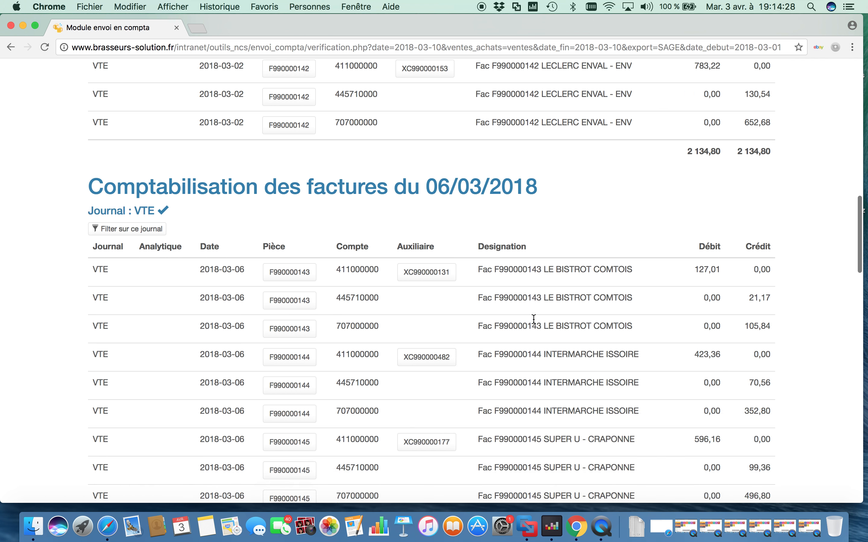
pyautogui.scroll(-8, 533, 319)
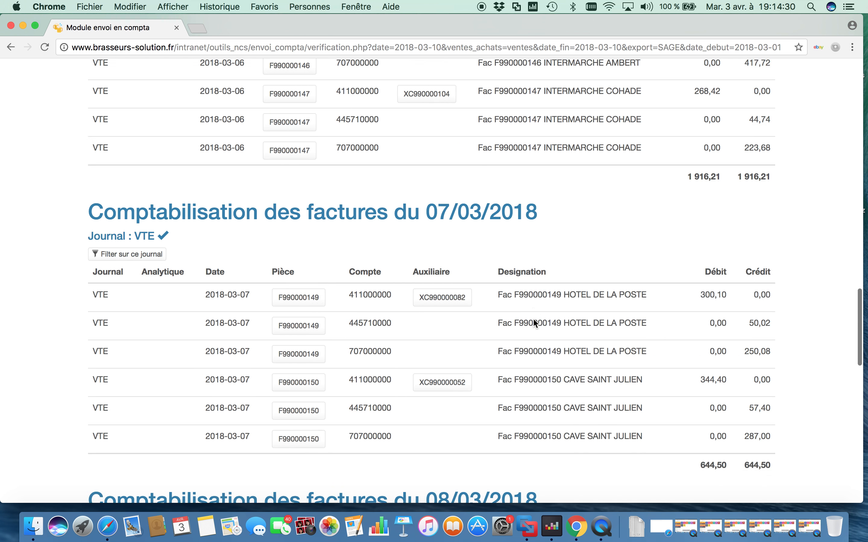
pyautogui.scroll(-20, 533, 319)
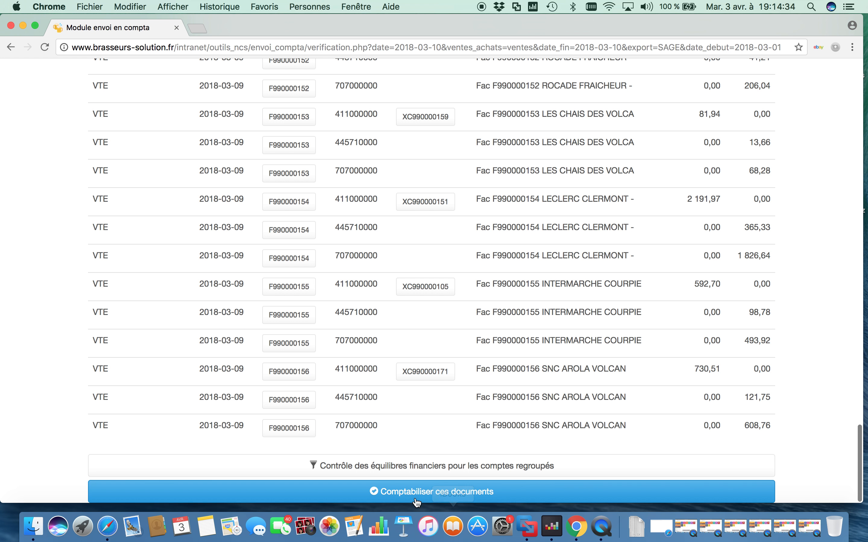
pyautogui.click(420, 490)
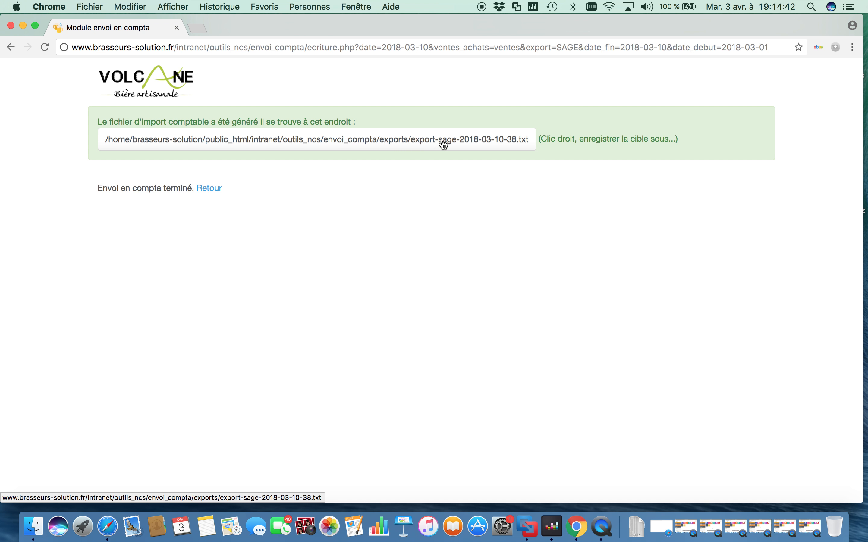
pyautogui.rightClick(466, 143)
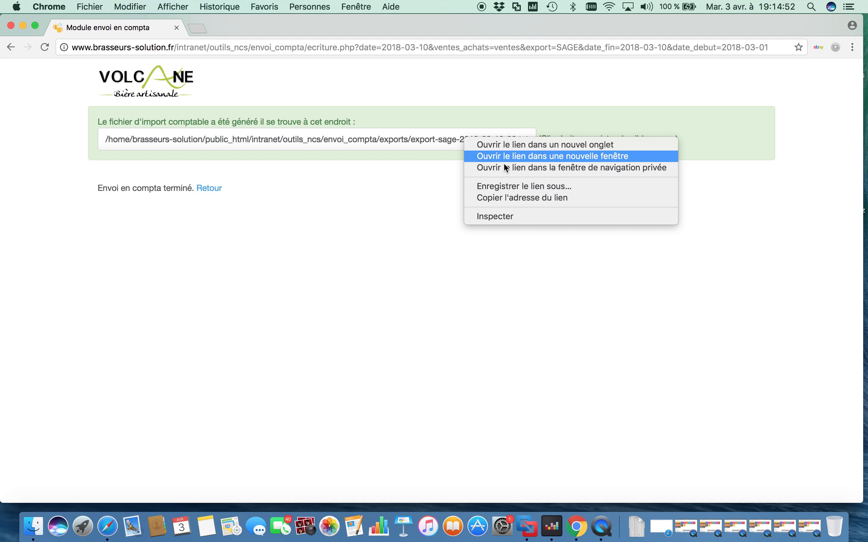
pyautogui.click(512, 186)
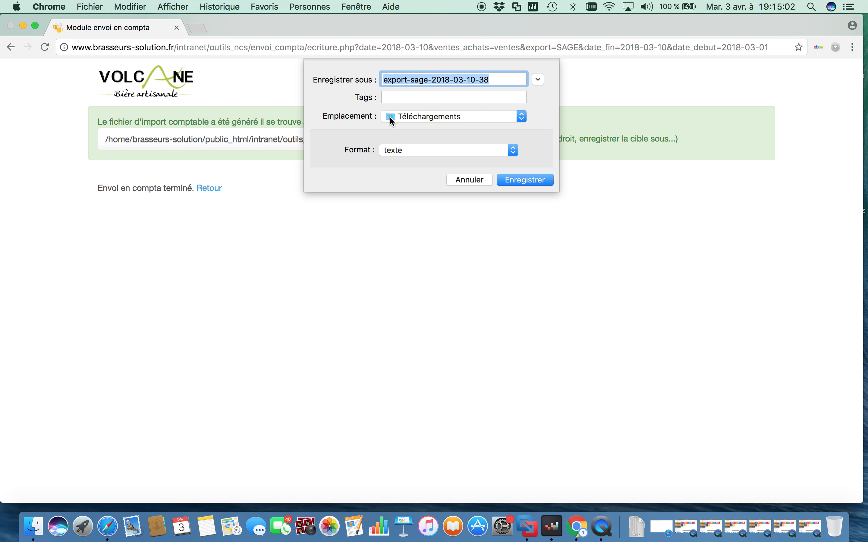
pyautogui.click(496, 77)
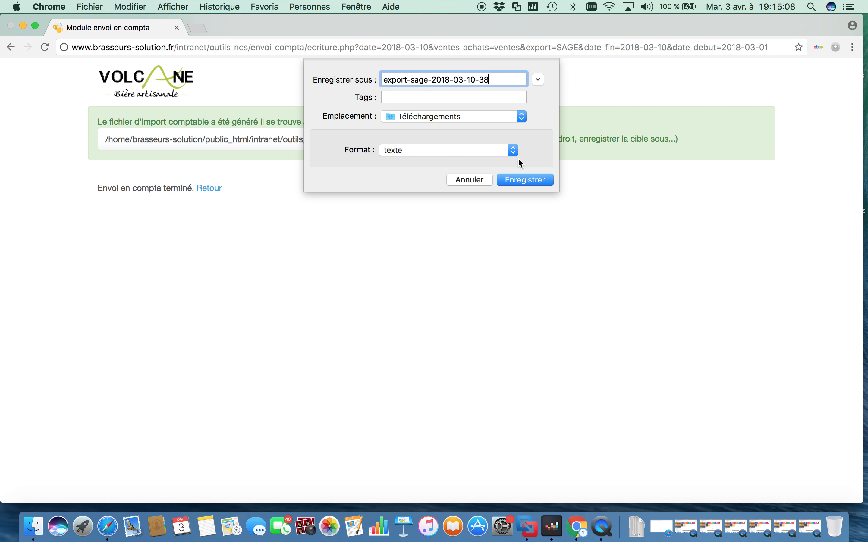
pyautogui.click(526, 180)
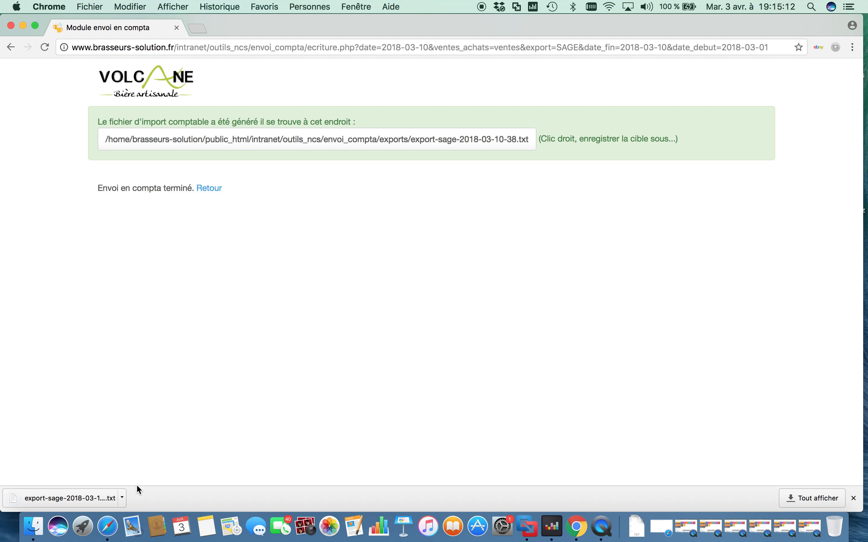
# Show the downloaded export-sage-2018-03-10-38.txt in the Finder and open it in TextEdit
pyautogui.click(122, 498)
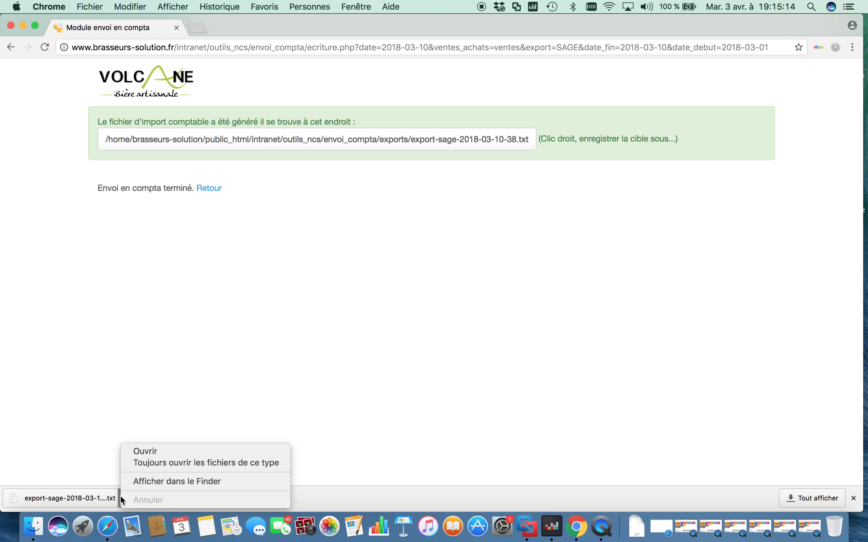
pyautogui.click(153, 481)
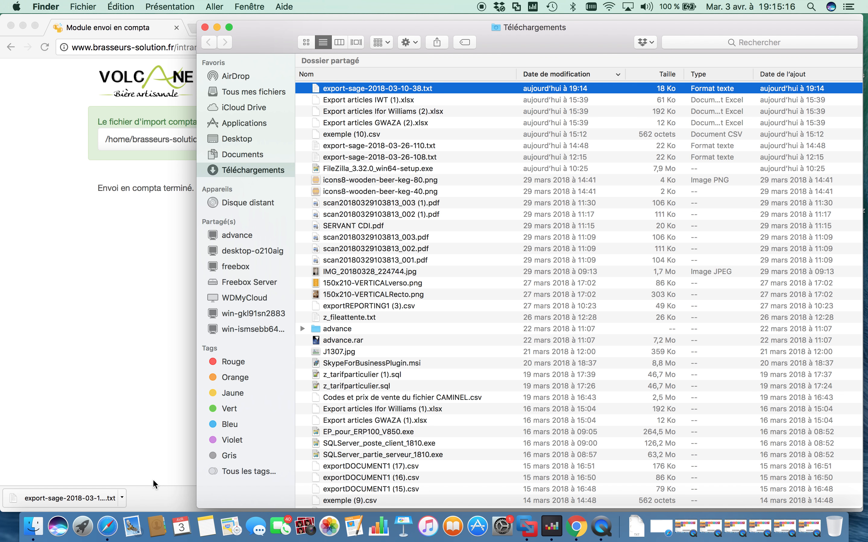
pyautogui.doubleClick(393, 91)
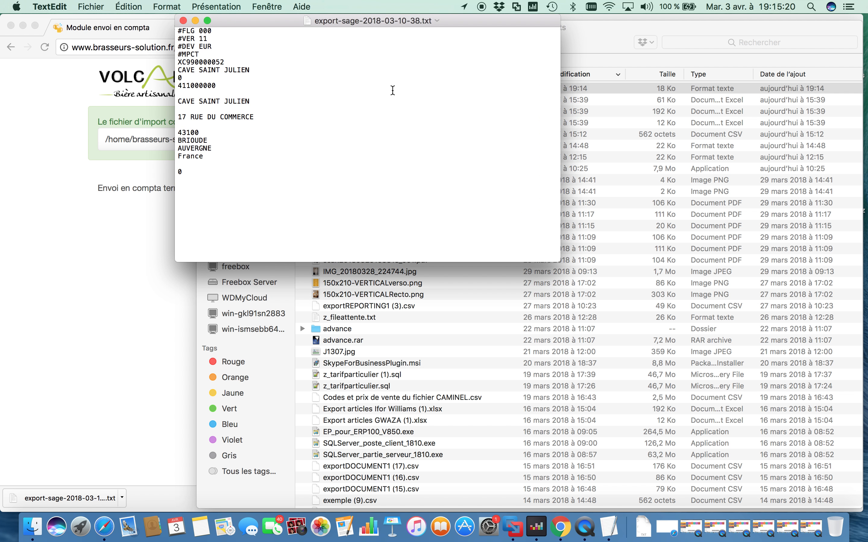
# Examine the customer records in the SAGE export file, closing it and minimizing the Téléchargements window when done
pyautogui.scroll(-10, 265, 127)
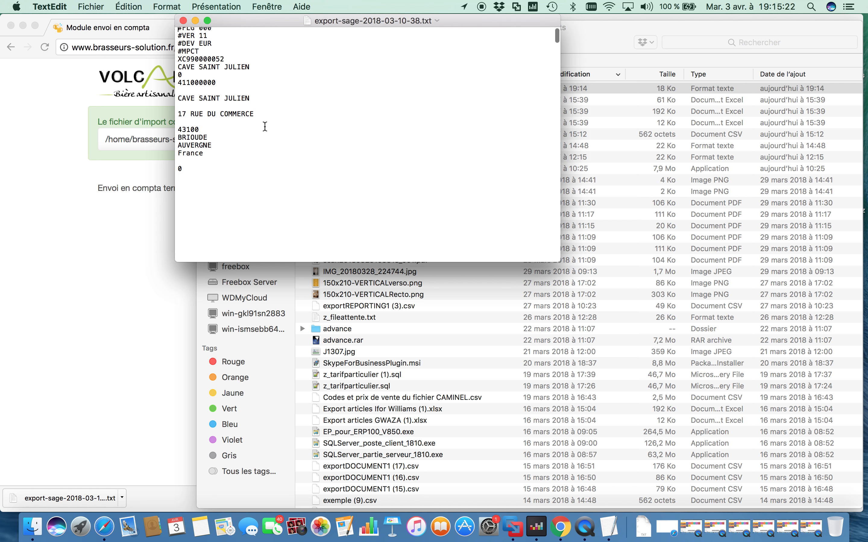
pyautogui.scroll(-15, 265, 126)
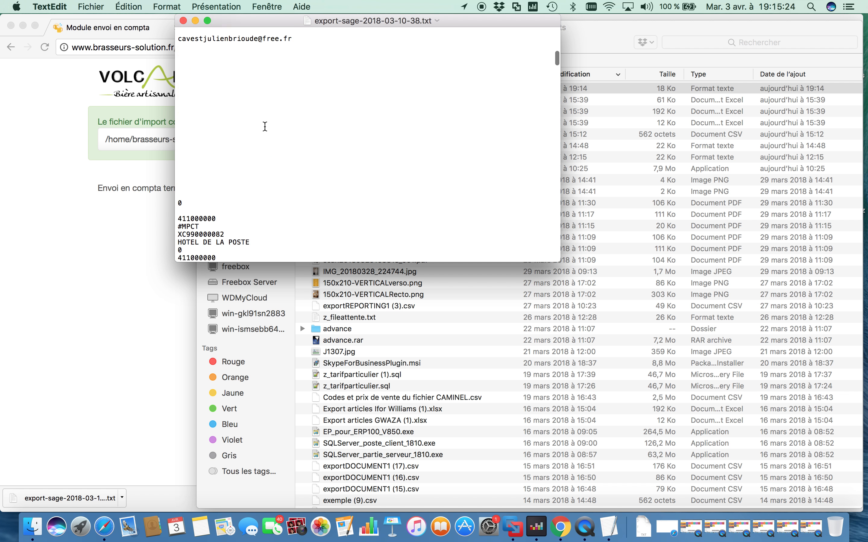
pyautogui.scroll(-12, 265, 126)
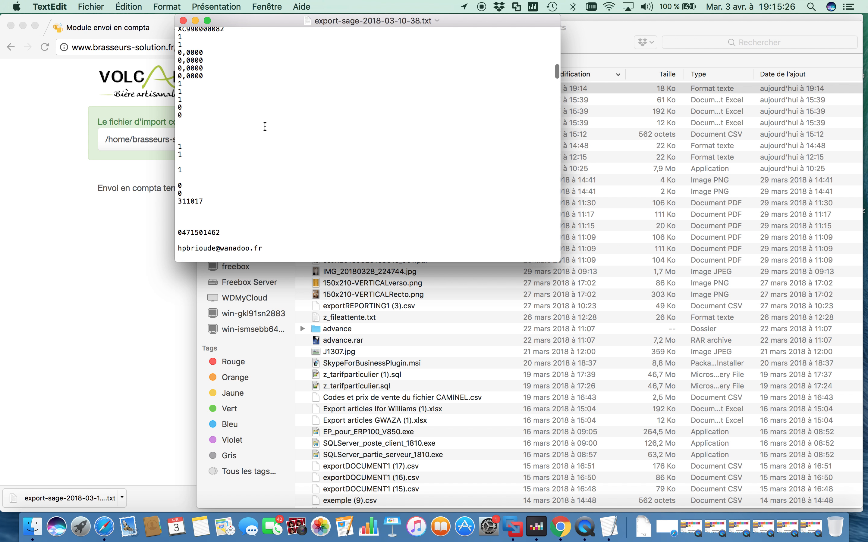
pyautogui.scroll(-15, 264, 126)
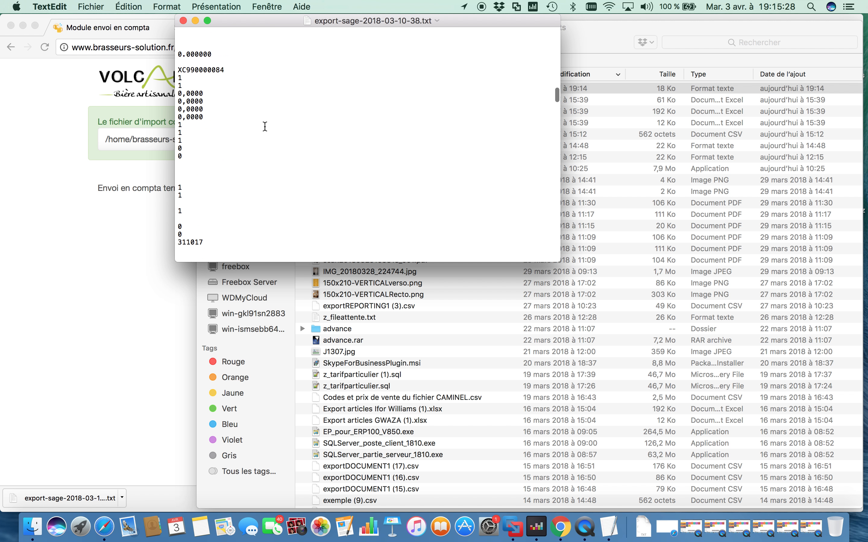
pyautogui.scroll(-15, 265, 126)
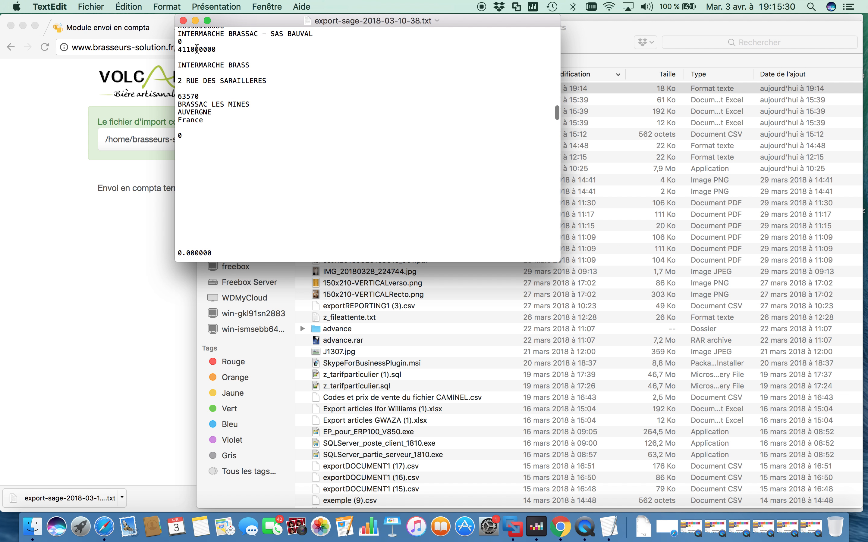
pyautogui.click(184, 21)
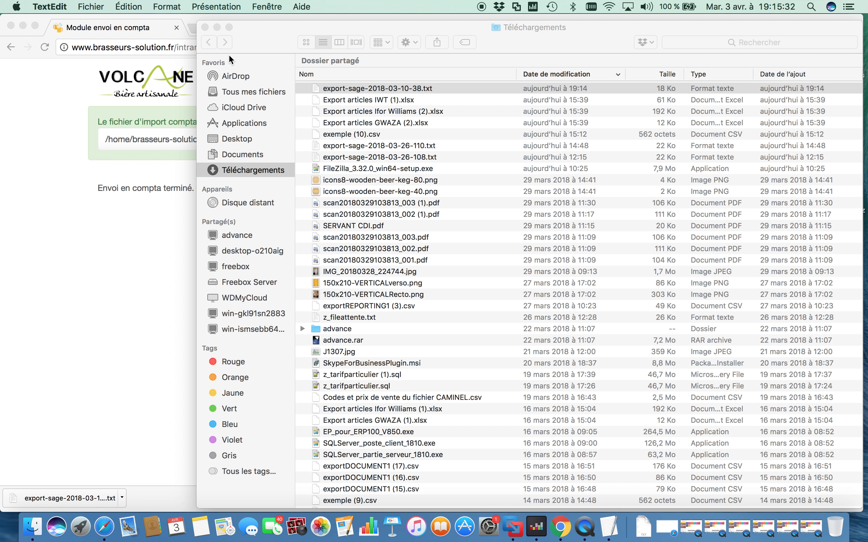
pyautogui.click(217, 28)
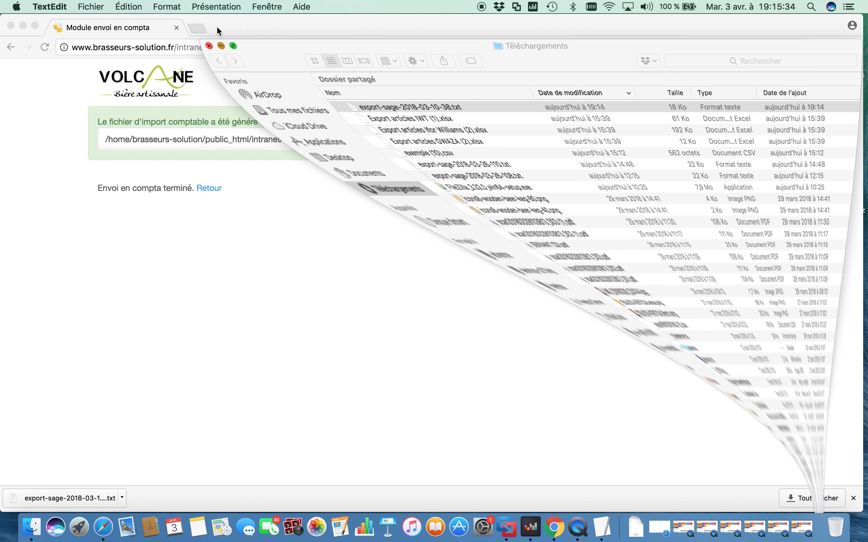